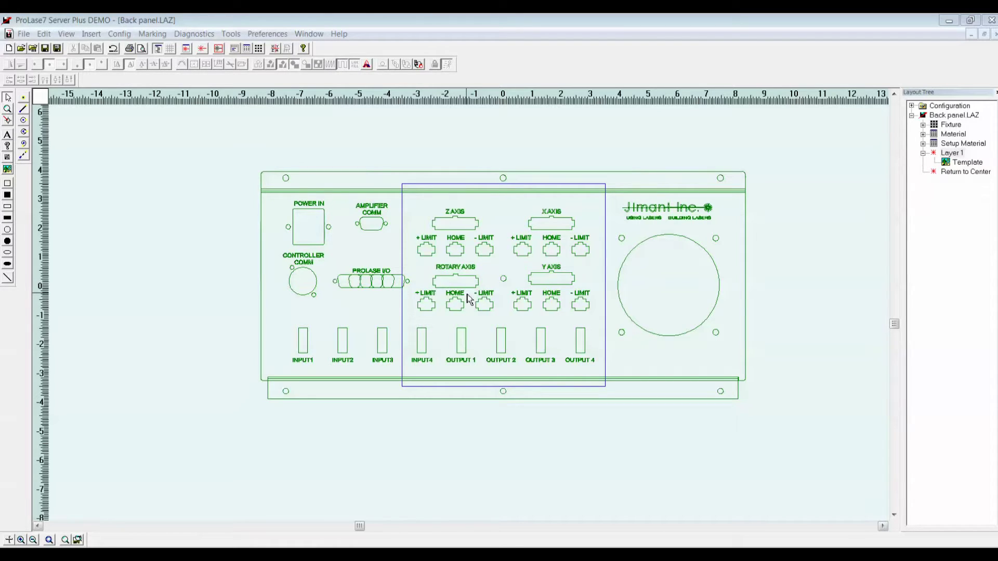
Step: Review the Template object's sizing and functionality settings in its properties
right_click(962, 159)
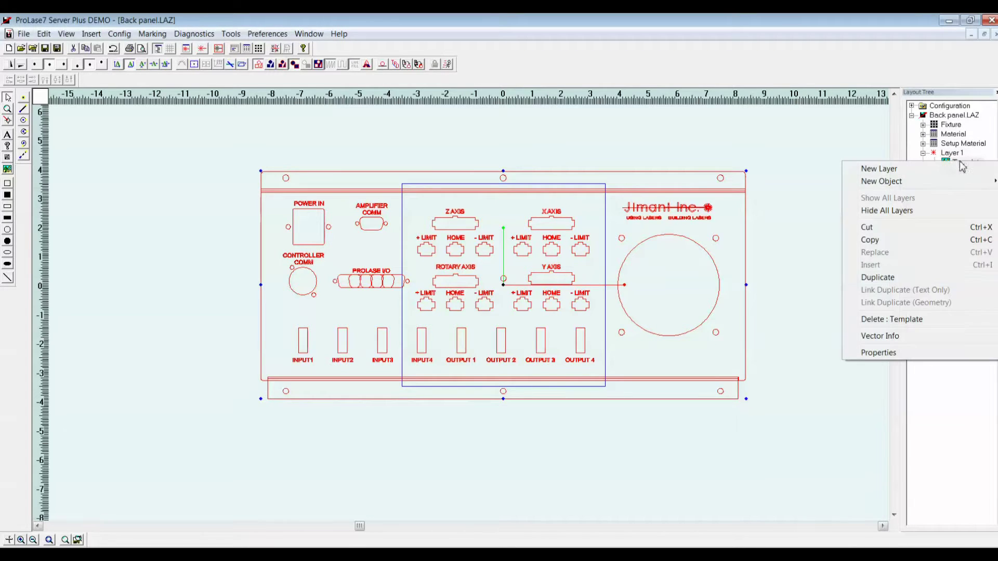
left_click(877, 353)
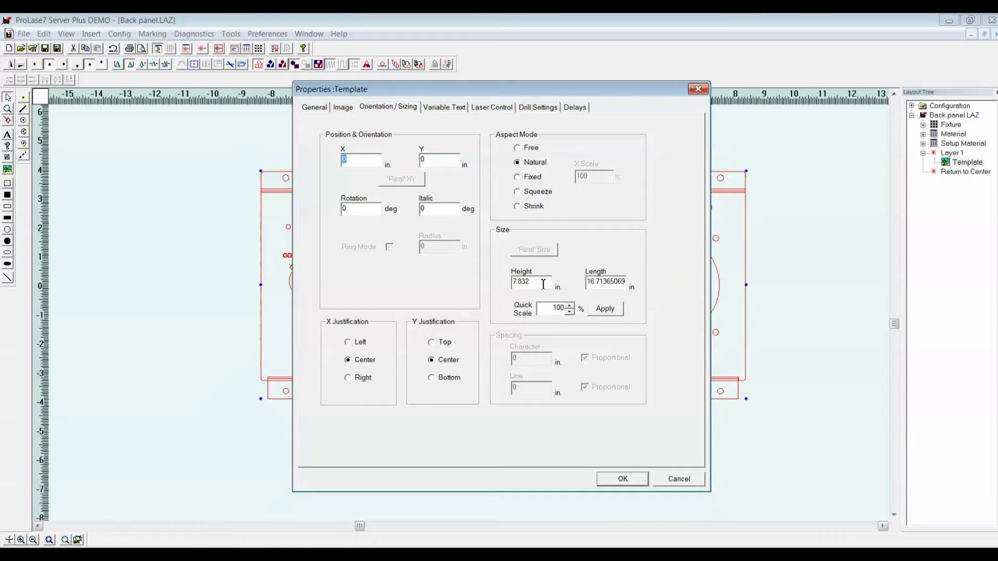
left_click(315, 109)
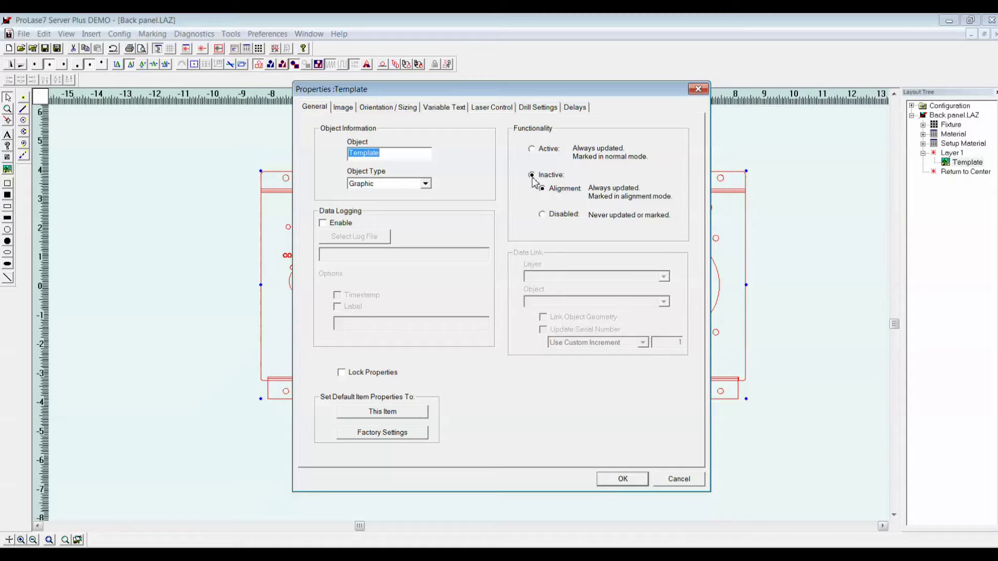
left_click(622, 479)
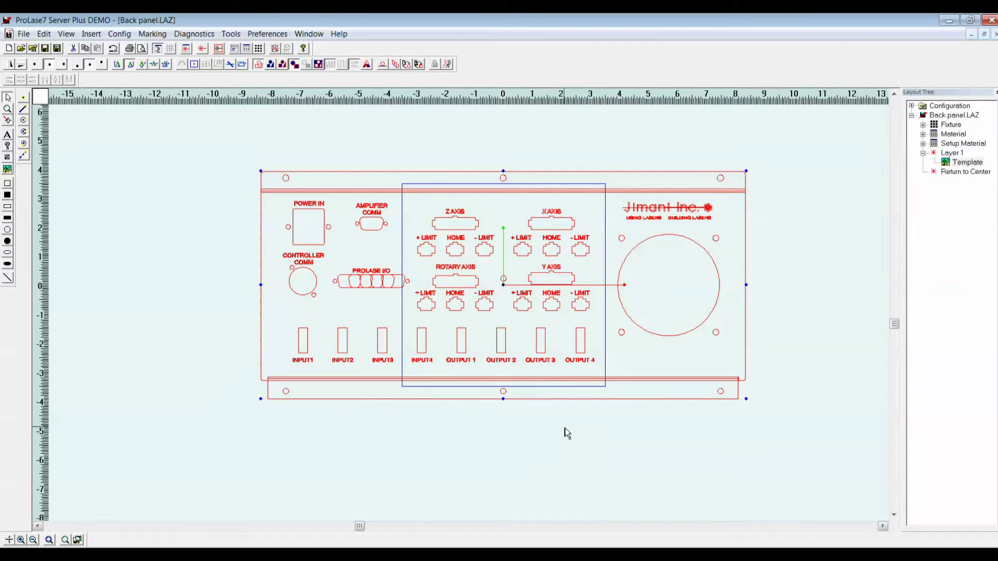
Step: Add a new graphic object to Layer 1 and import XYZU BACK PANEL.hpg into it
right_click(955, 155)
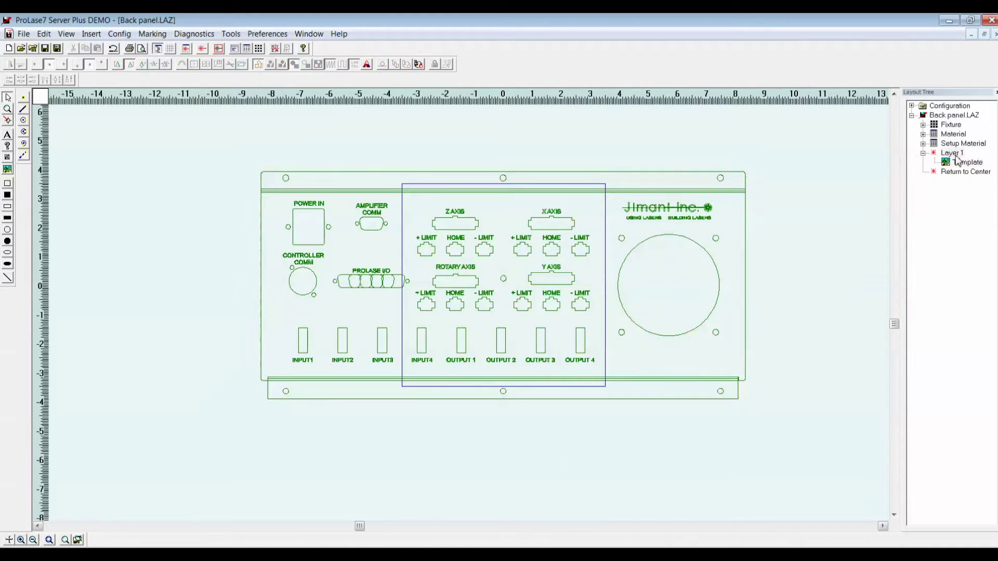
mouse_move(931, 178)
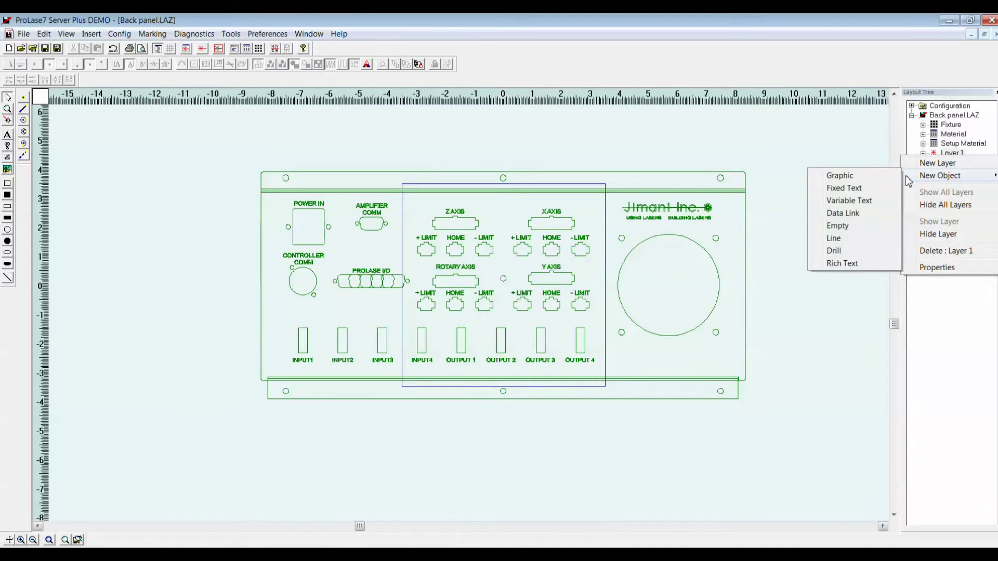
left_click(848, 177)
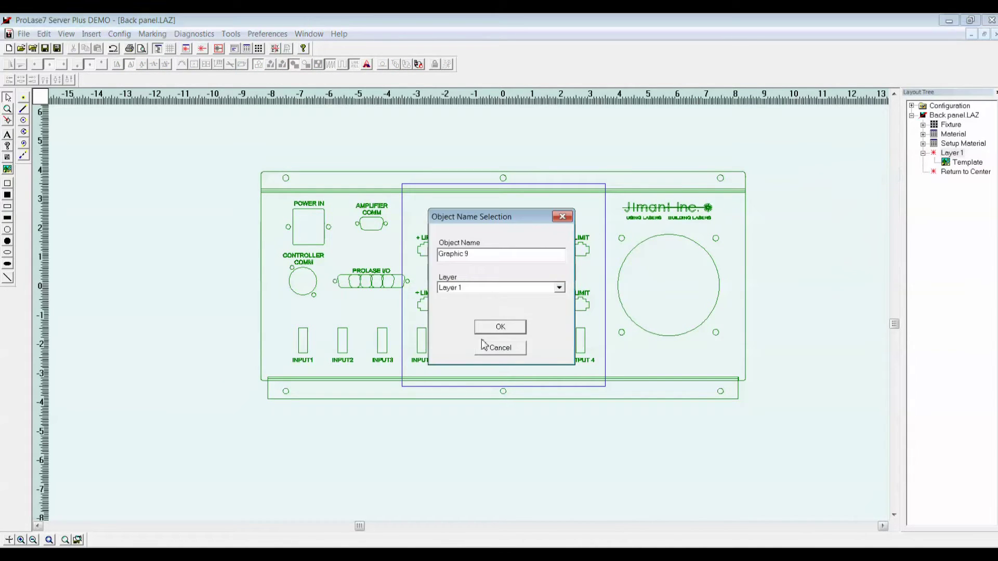
left_click(504, 329)
left_click(341, 166)
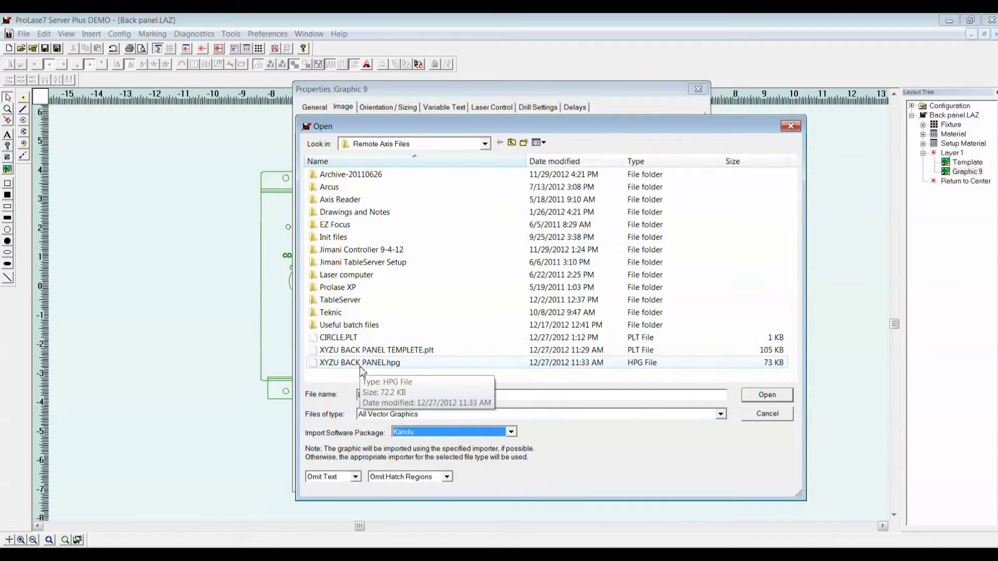
left_click(361, 364)
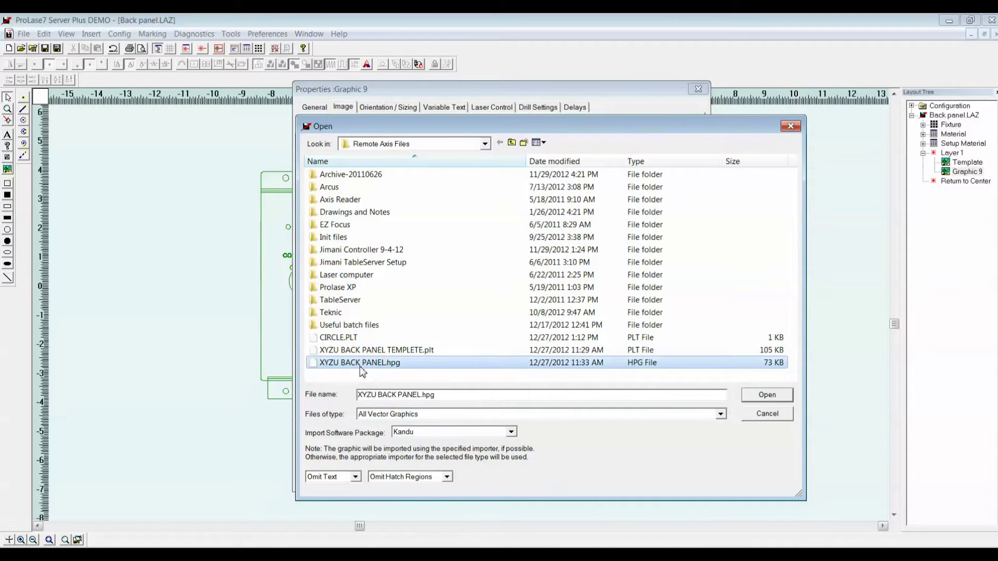
left_click(770, 397)
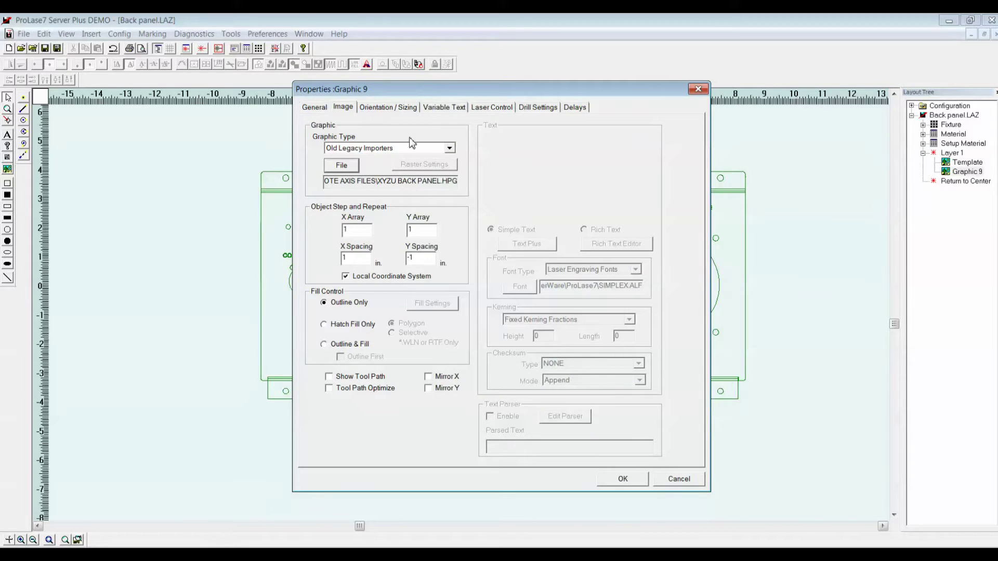
Step: Set the new graphic's height to 5.55 in
left_click(388, 109)
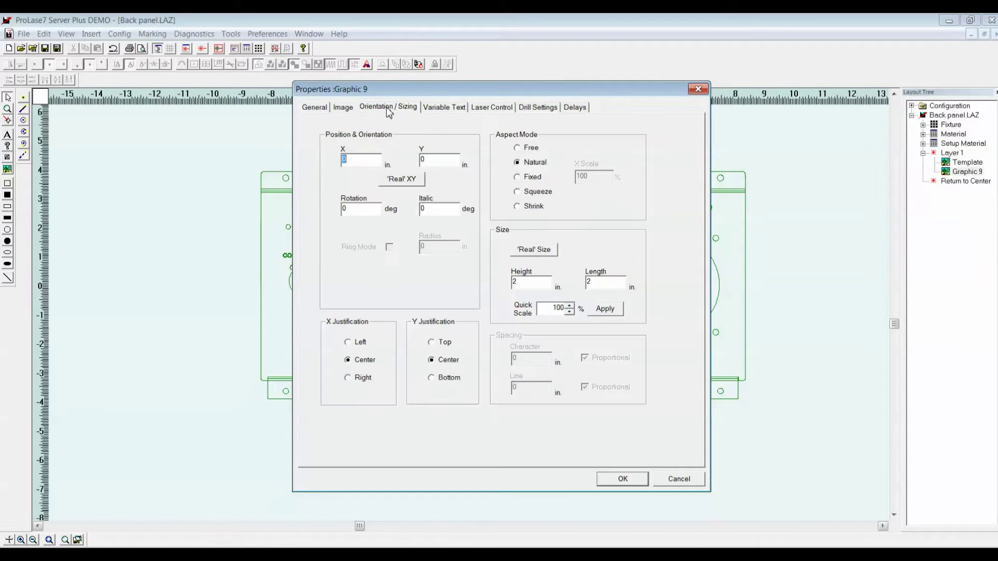
double_click(526, 282)
type("5.55")
Step: Give the new graphic an outline and fill with 0.002 hatch spacing and bi-directional hatching
left_click(345, 108)
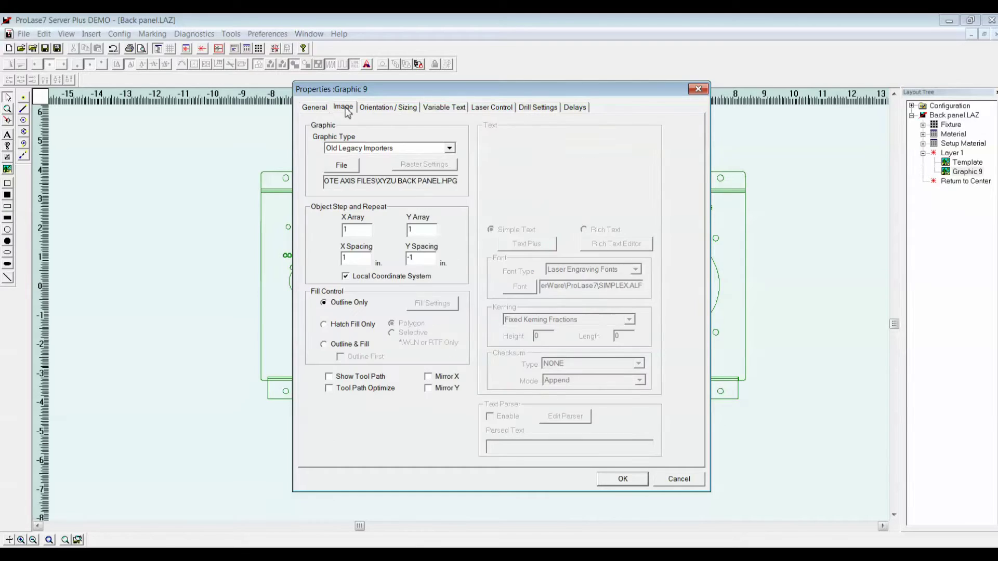
left_click(324, 345)
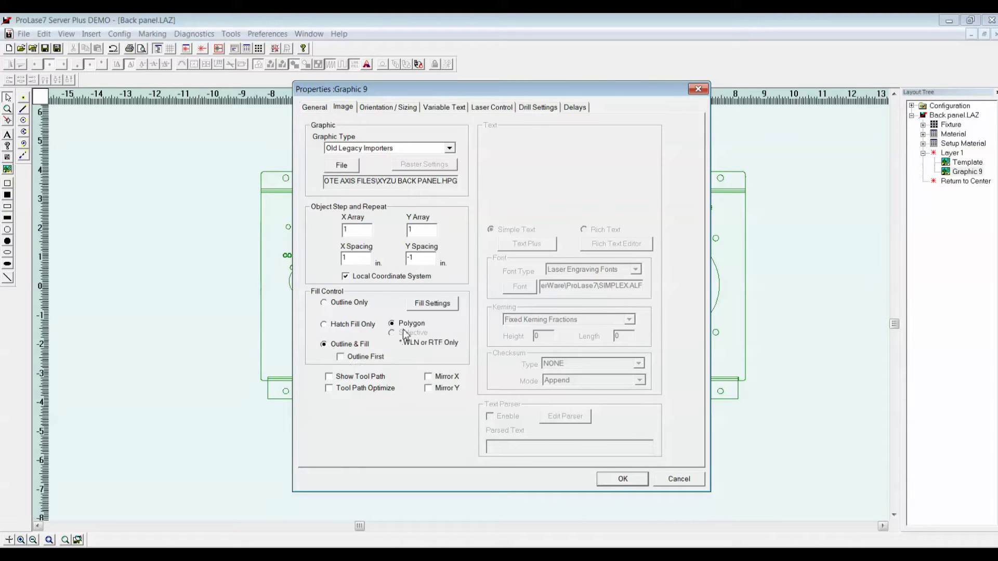
left_click(433, 304)
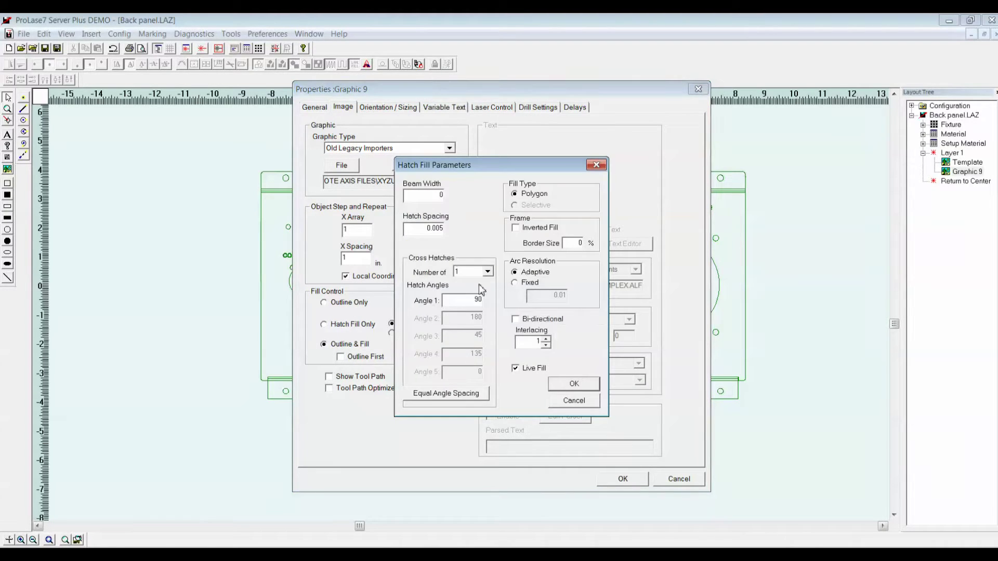
left_click_drag(444, 229, 439, 229)
type("2")
left_click(516, 319)
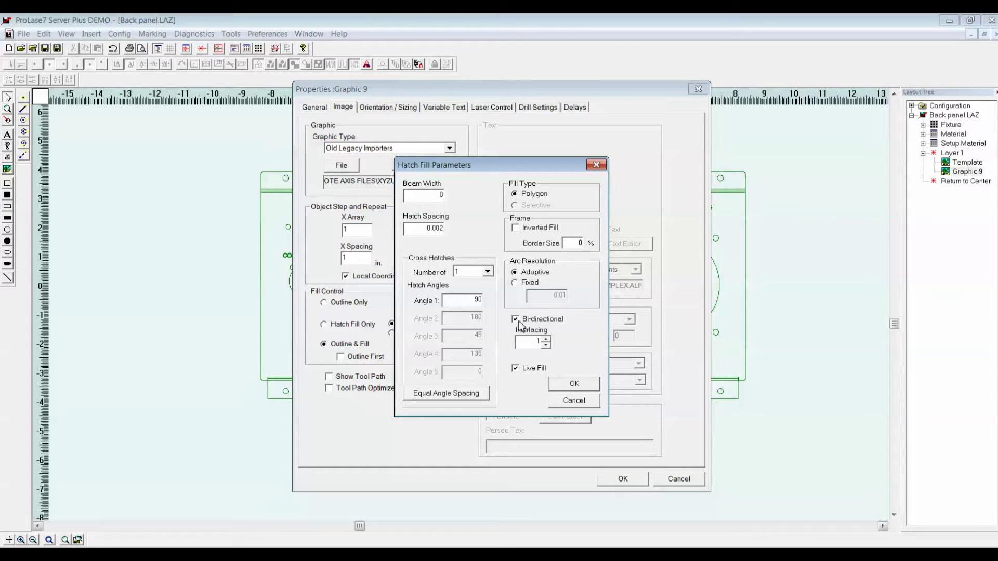
left_click(574, 384)
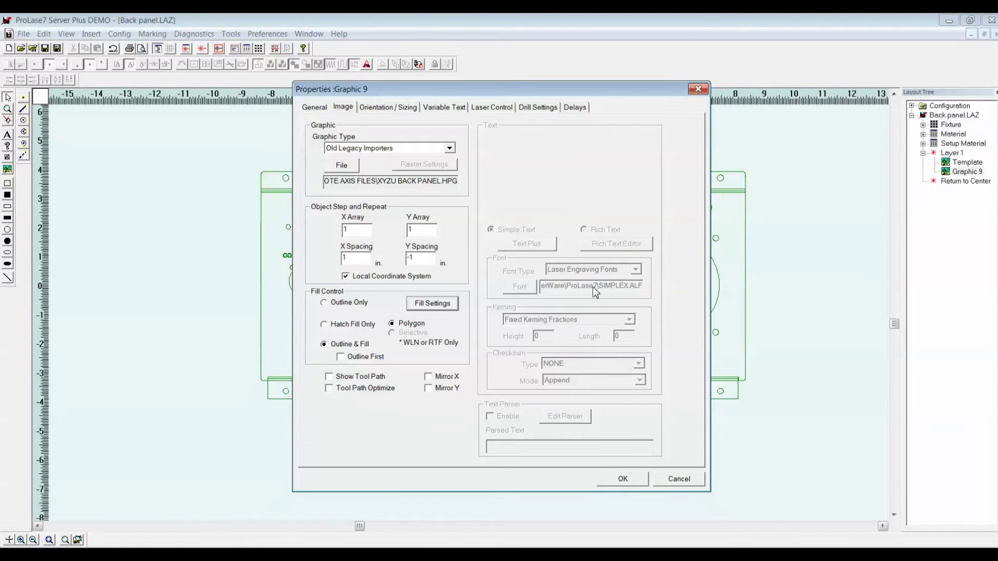
Step: Enable Pass 2 in the new graphic's laser control settings and apply the properties
left_click(491, 107)
left_click(400, 173)
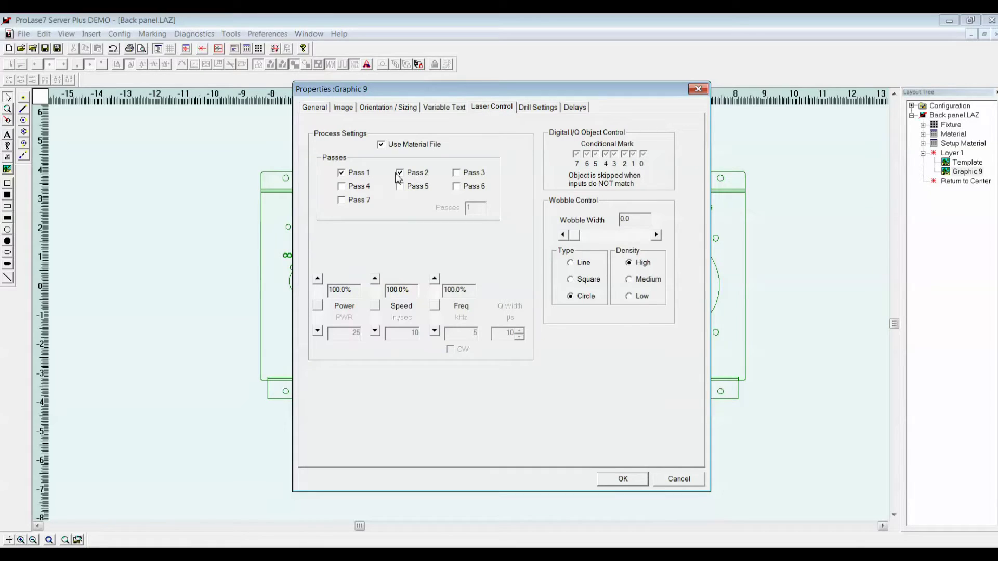
left_click(623, 479)
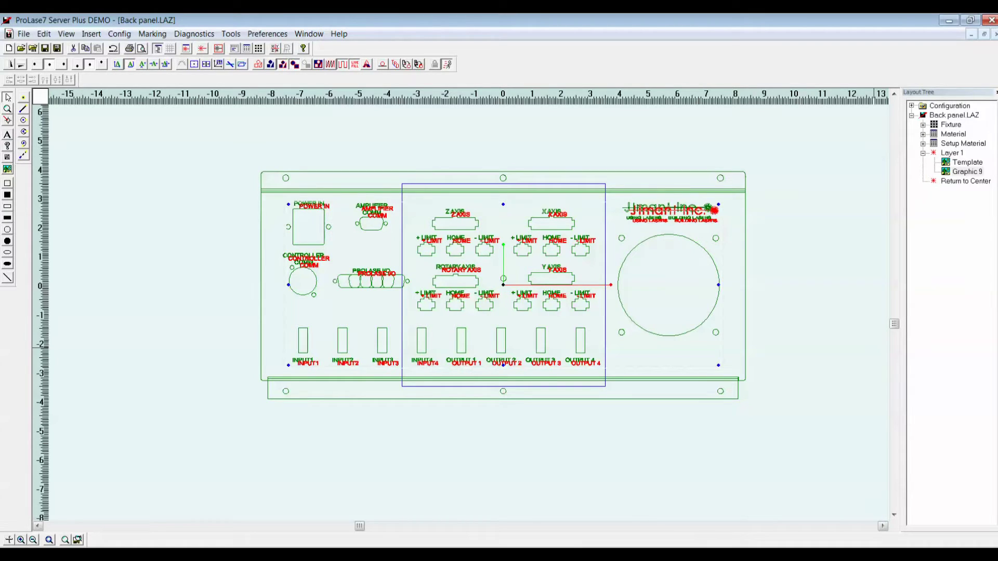
Step: Nudge the new graphic up and to the left until its lettering and logo line up with the template
key("Up")
key("Up")
key("Up")
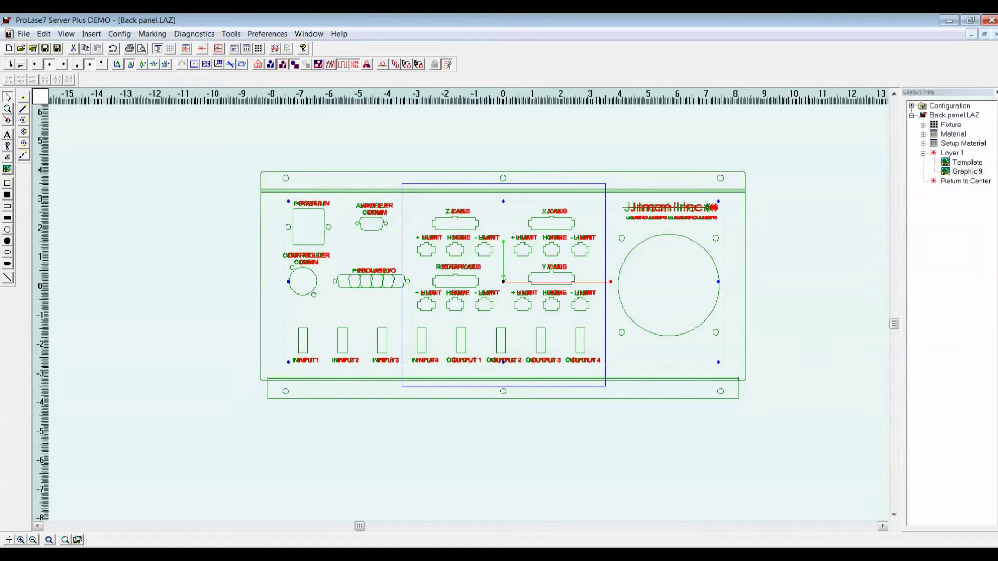
key("Left")
key("Left")
key("Left")
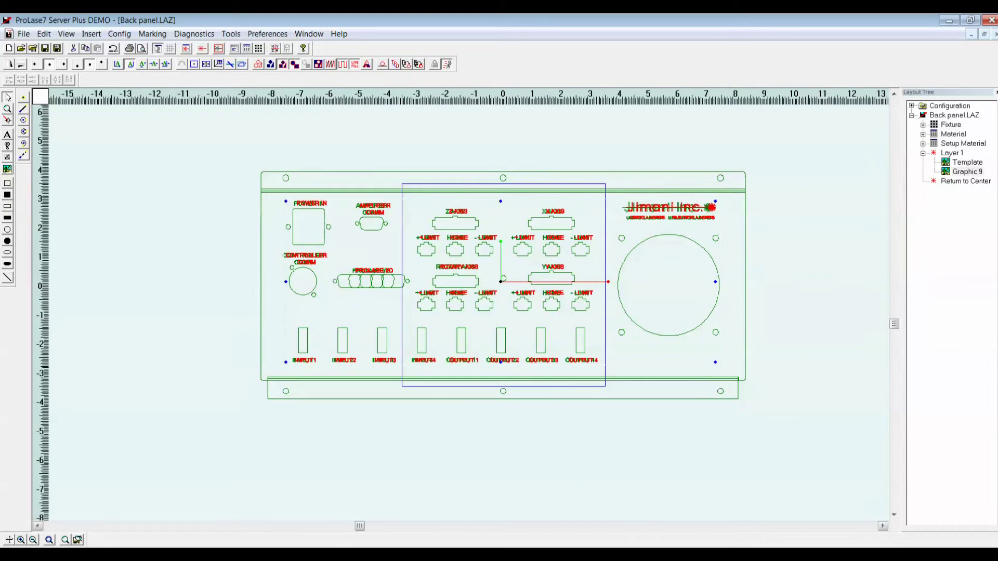
key("Left")
key("Left")
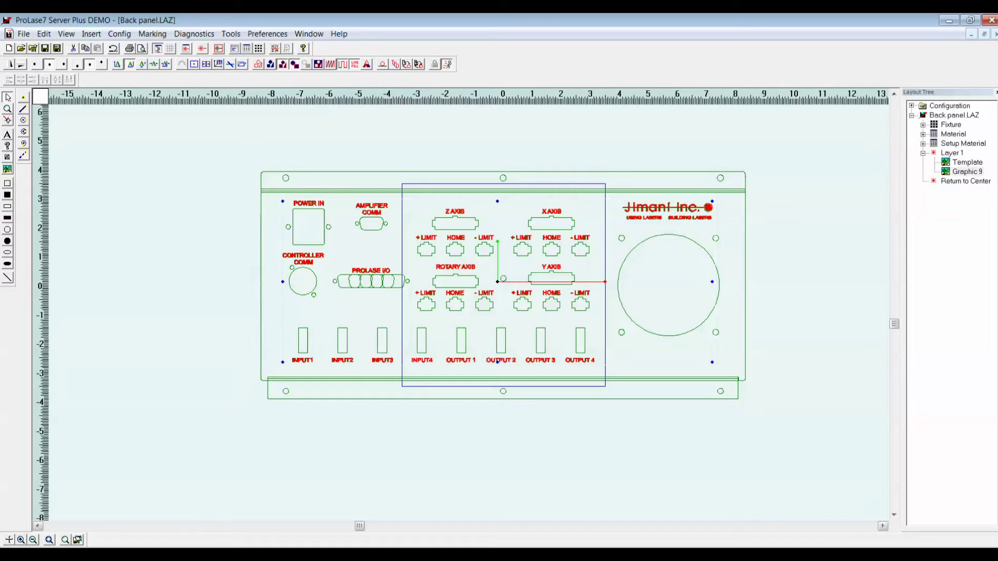
Step: Review Layer 1's external axis settings, including table mode, tile size and linear positions
right_click(955, 154)
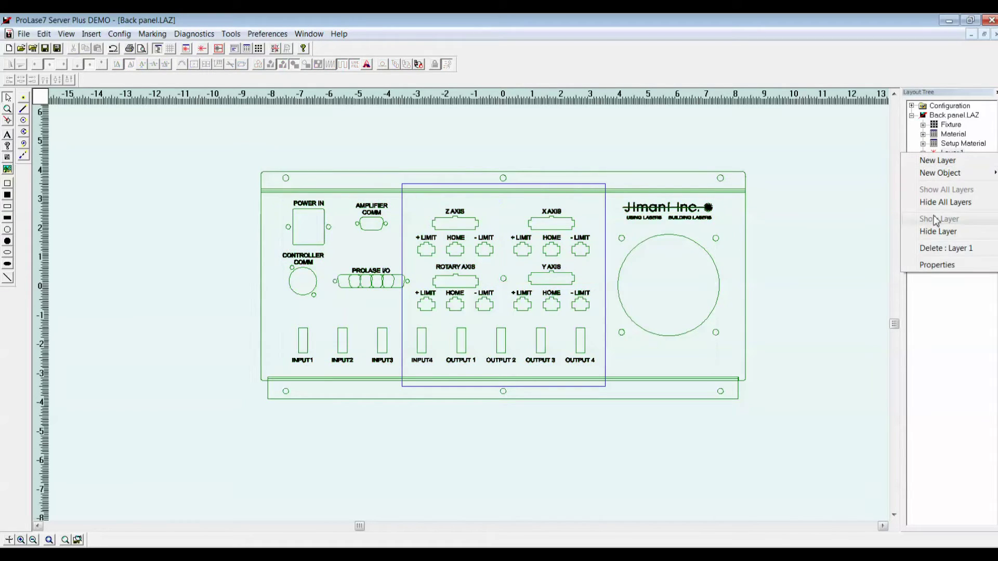
left_click(933, 263)
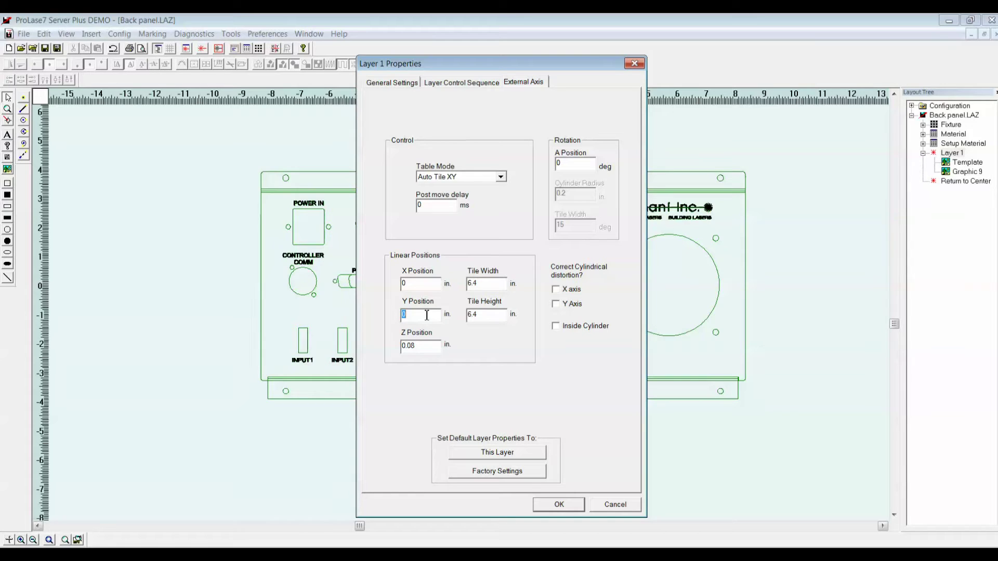
left_click(556, 511)
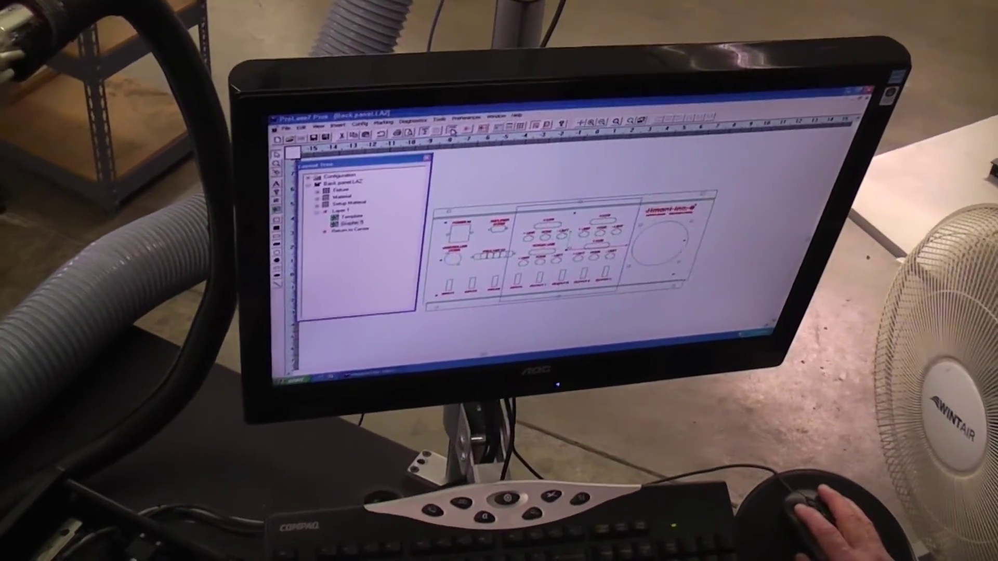
Step: Open the marking control for the back panel layout
left_click(452, 131)
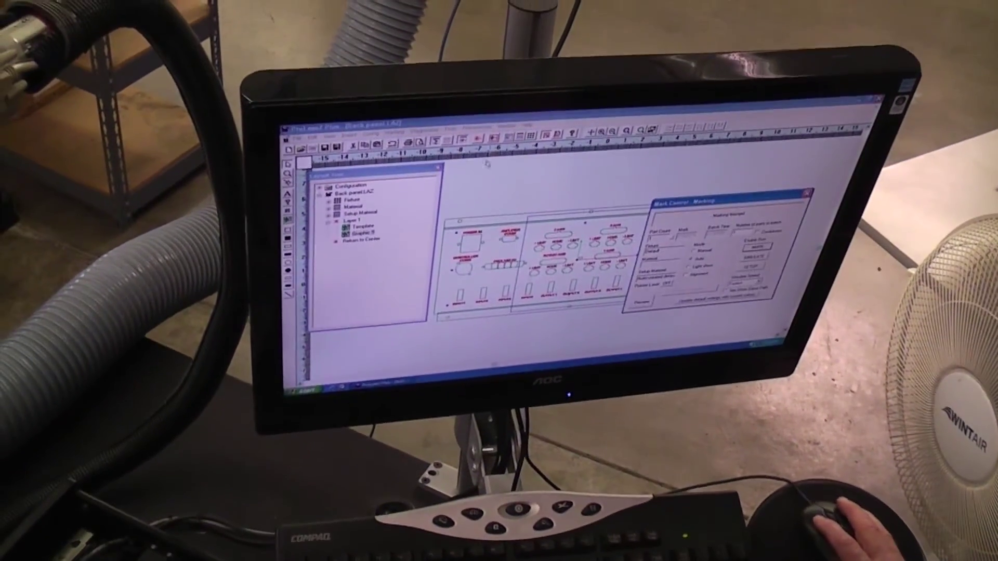